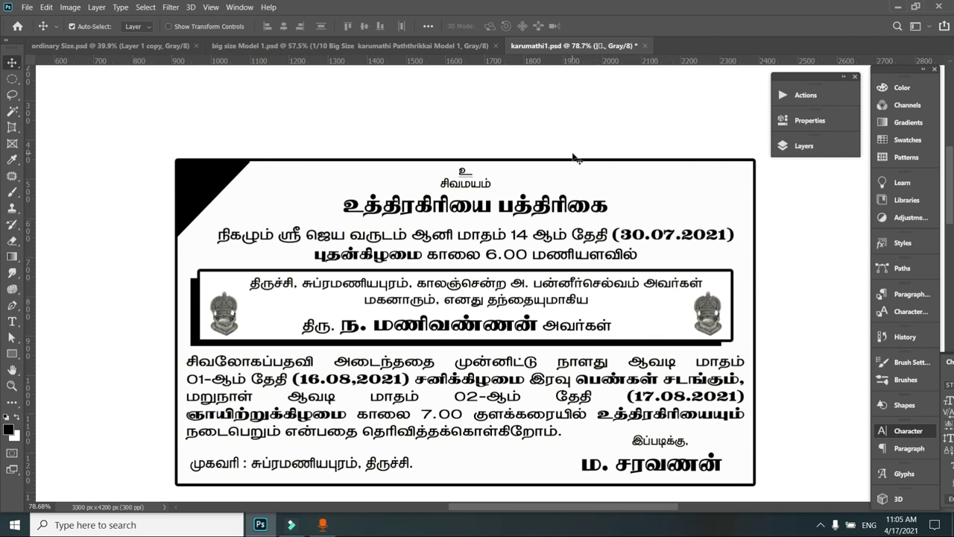
Step: Switch to ordinary Size.psd and review its blank 5.0 × 2.8 inch front and back cards
{"action": "scroll", "coordinate": [574, 157], "scroll_direction": "down", "scroll_amount": 1}
{"action": "scroll", "coordinate": [574, 157], "scroll_direction": "down", "scroll_amount": 1}
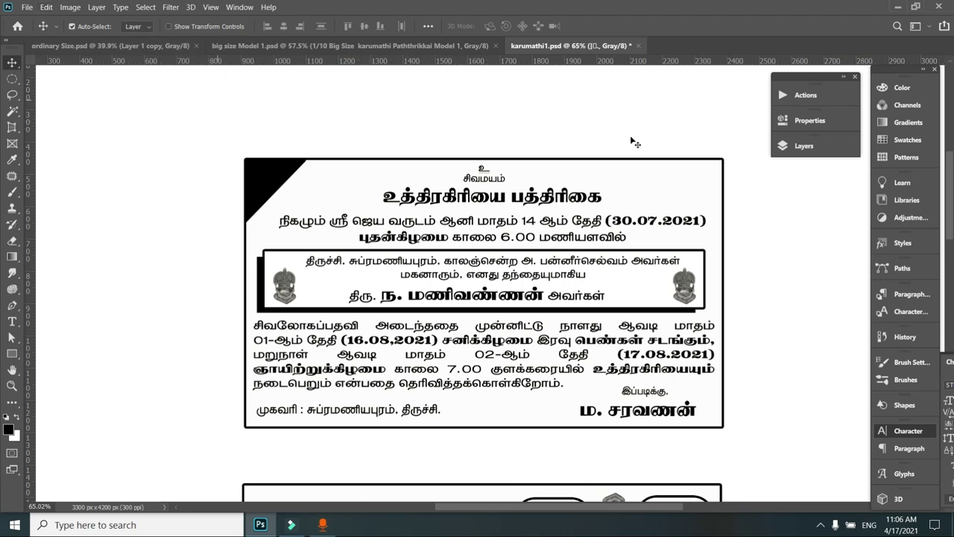
{"action": "scroll", "coordinate": [556, 250], "scroll_direction": "up", "scroll_amount": 1, "text": "alt"}
{"action": "scroll", "coordinate": [716, 224], "scroll_direction": "up", "scroll_amount": 1, "text": "alt"}
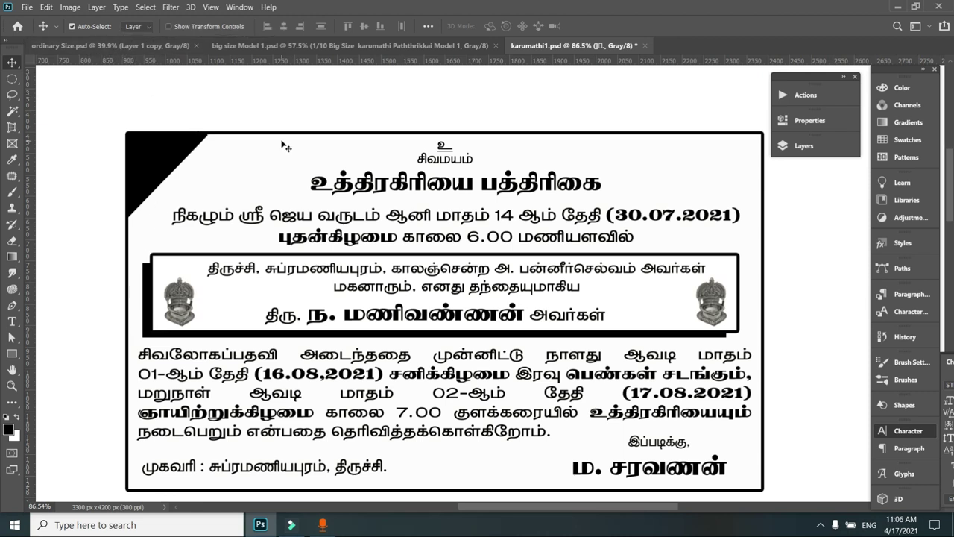
{"action": "left_click", "coordinate": [93, 45]}
{"action": "scroll", "coordinate": [455, 161], "scroll_direction": "up", "scroll_amount": 1}
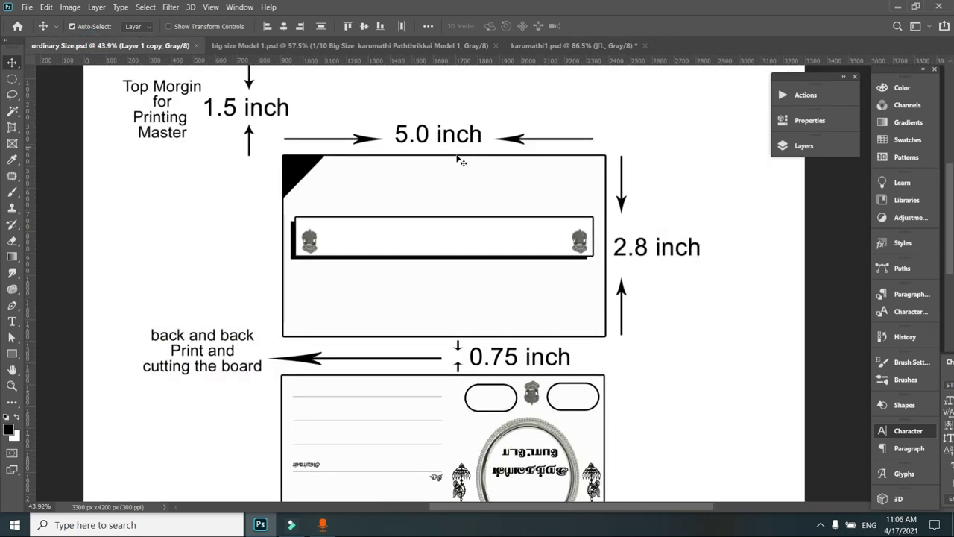
{"action": "scroll", "coordinate": [456, 160], "scroll_direction": "up", "scroll_amount": 1}
{"action": "scroll", "coordinate": [448, 160], "scroll_direction": "up", "scroll_amount": 1}
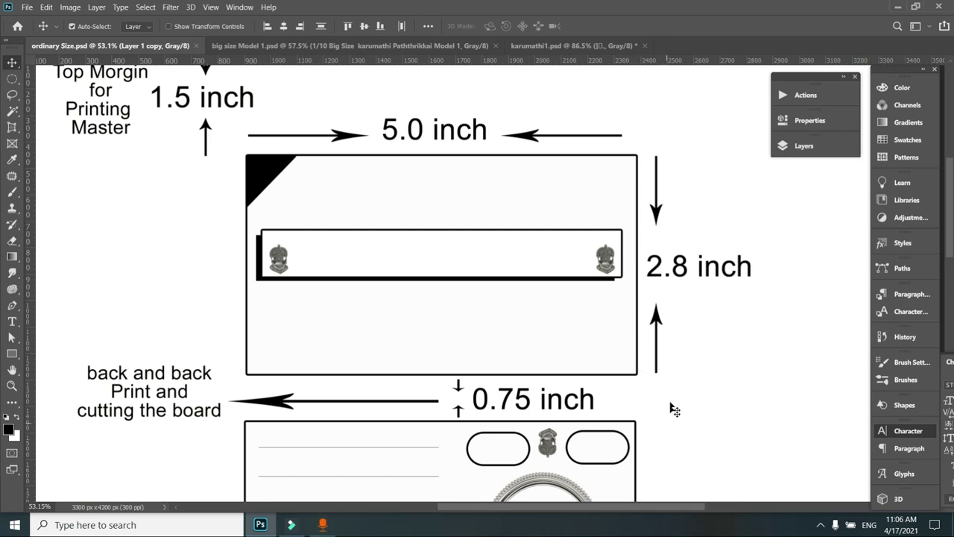
{"action": "scroll", "coordinate": [448, 356], "scroll_direction": "down", "scroll_amount": 2}
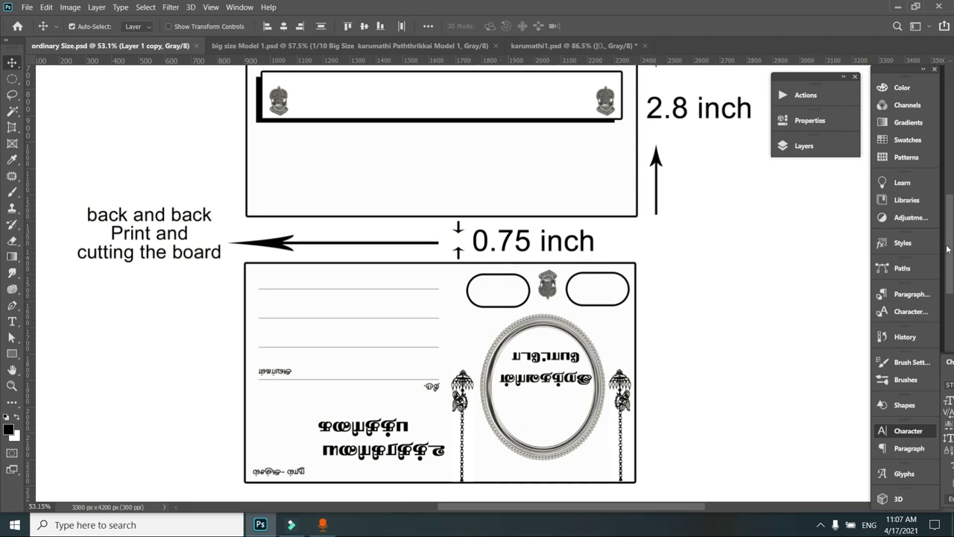
{"action": "scroll", "coordinate": [283, 224], "scroll_direction": "up", "scroll_amount": 5}
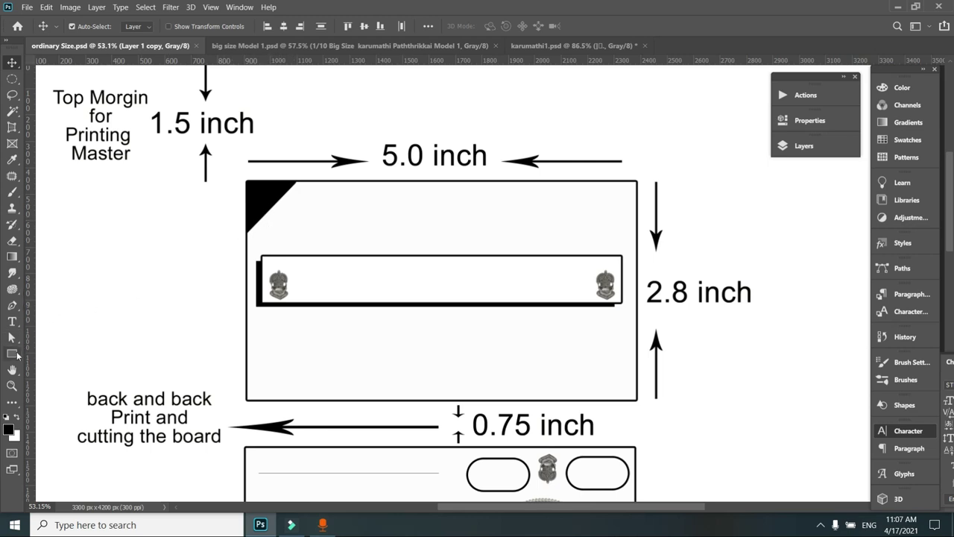
Step: Draw a black square left of the card with the Rectangle tool
{"action": "left_click", "coordinate": [12, 353]}
{"action": "left_click", "coordinate": [75, 354]}
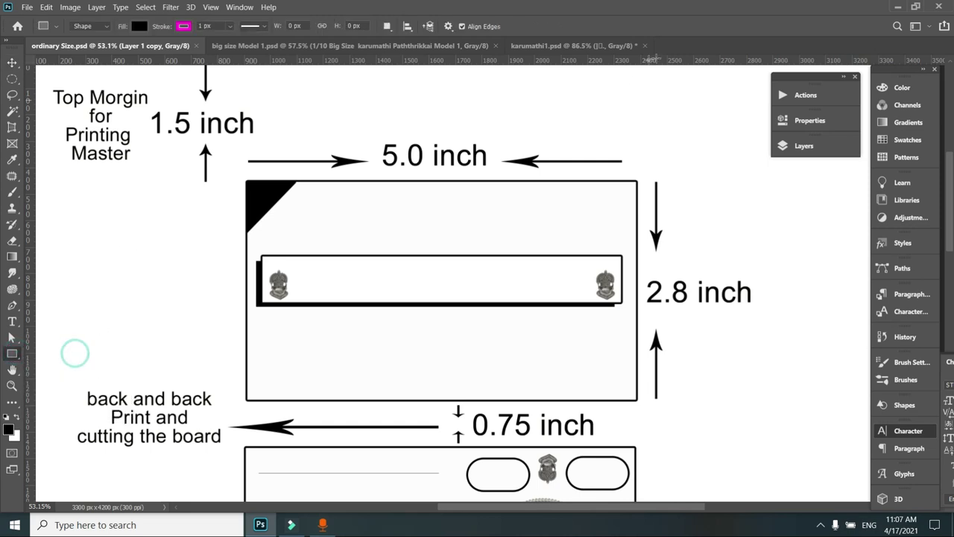
{"action": "left_click_drag", "start_coordinate": [131, 229], "coordinate": [184, 284]}
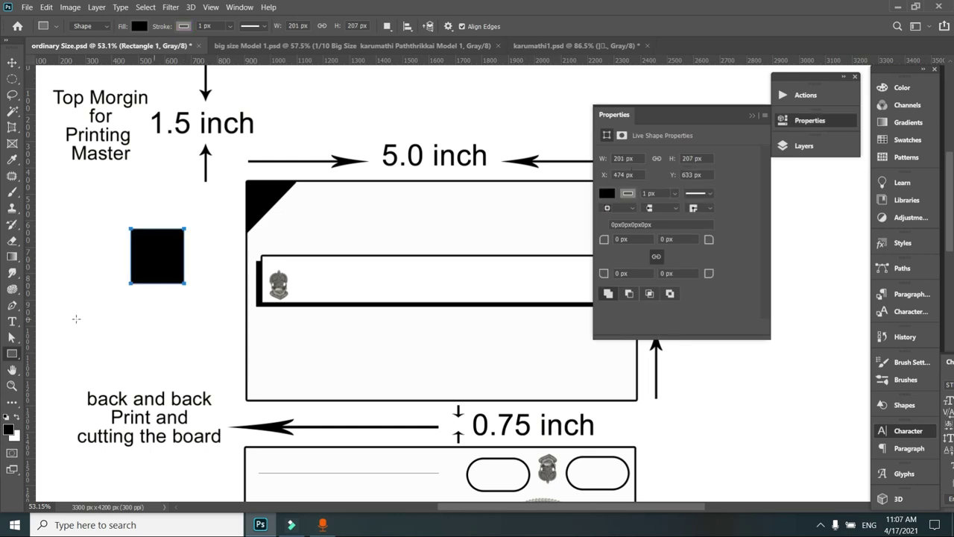
Step: Convert the square to a path and delete its bottom-right corner to form a triangle
{"action": "left_click", "coordinate": [12, 305]}
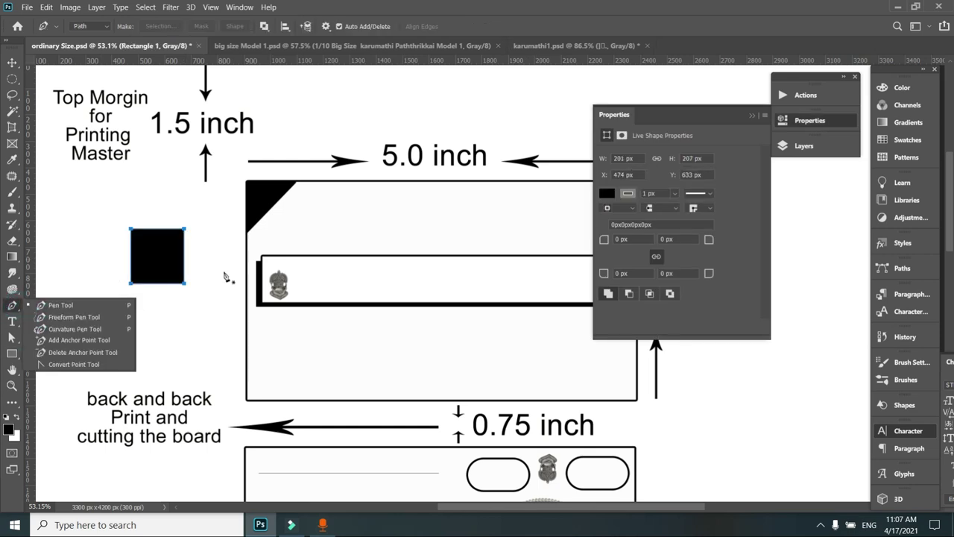
{"action": "left_click", "coordinate": [105, 308]}
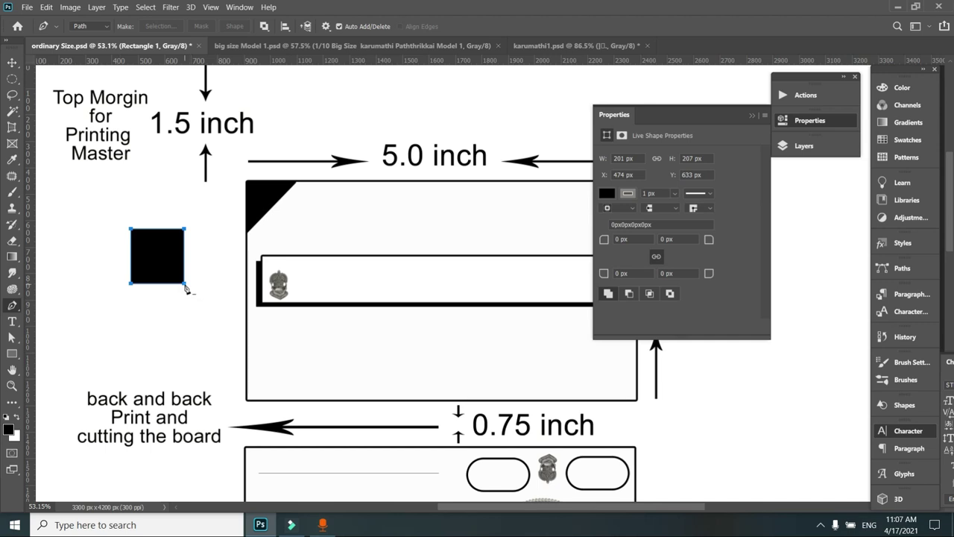
{"action": "left_click", "coordinate": [185, 285]}
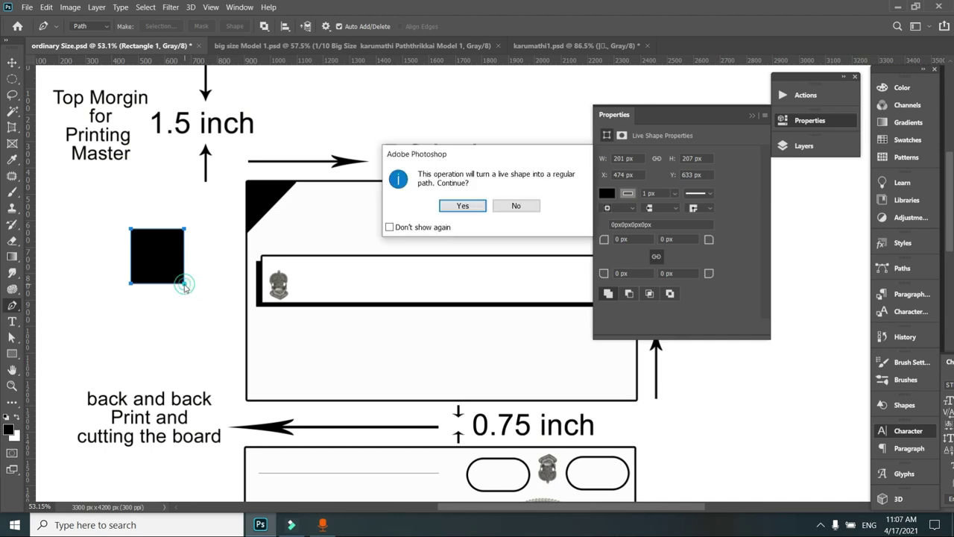
{"action": "left_click", "coordinate": [463, 206]}
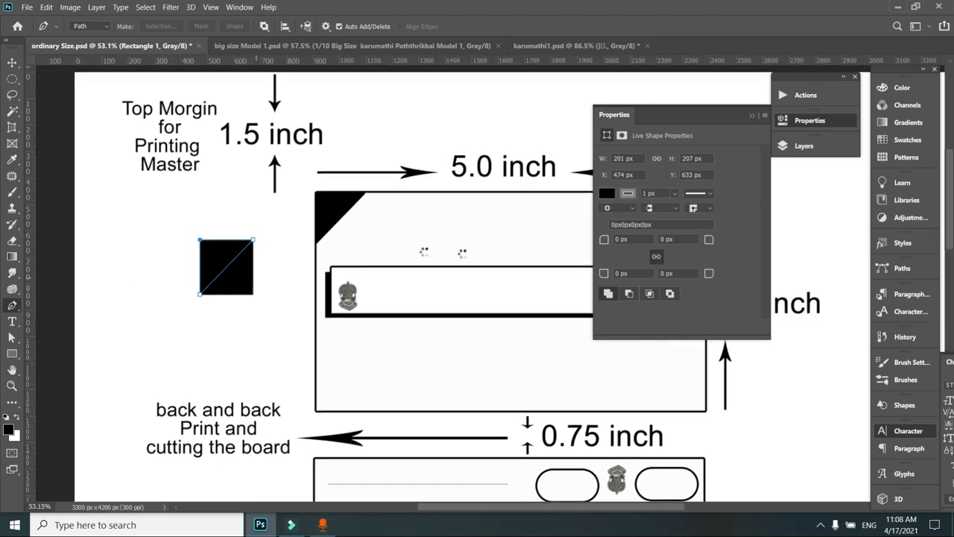
{"action": "key", "text": "Delete"}
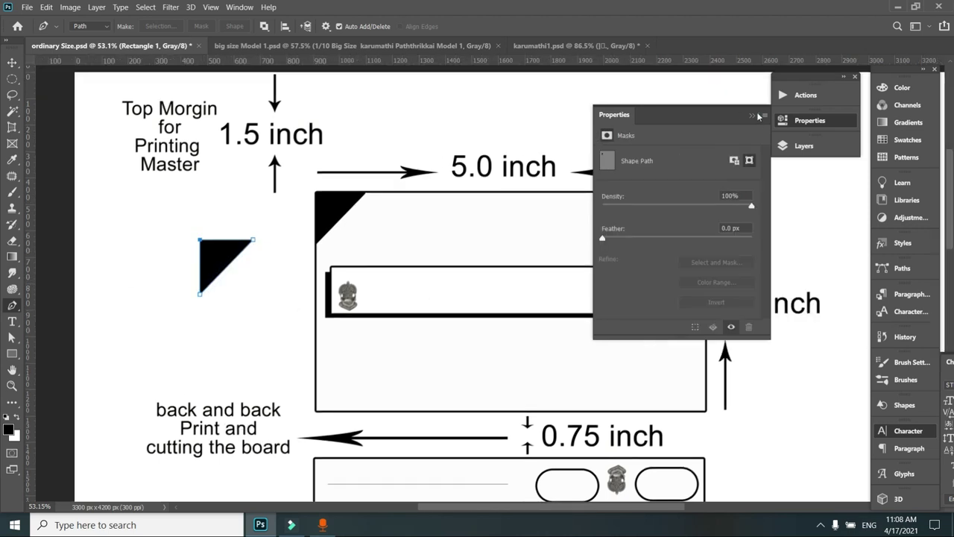
Step: Try curving the triangle's diagonal, undo it, move the triangle toward the card, then delete it
{"action": "left_click", "coordinate": [757, 115]}
{"action": "mouse_move", "coordinate": [215, 259]}
{"action": "left_mouse_down"}
{"action": "mouse_move", "coordinate": [291, 220]}
{"action": "mouse_move", "coordinate": [263, 234]}
{"action": "left_mouse_up"}
{"action": "left_click", "coordinate": [12, 64]}
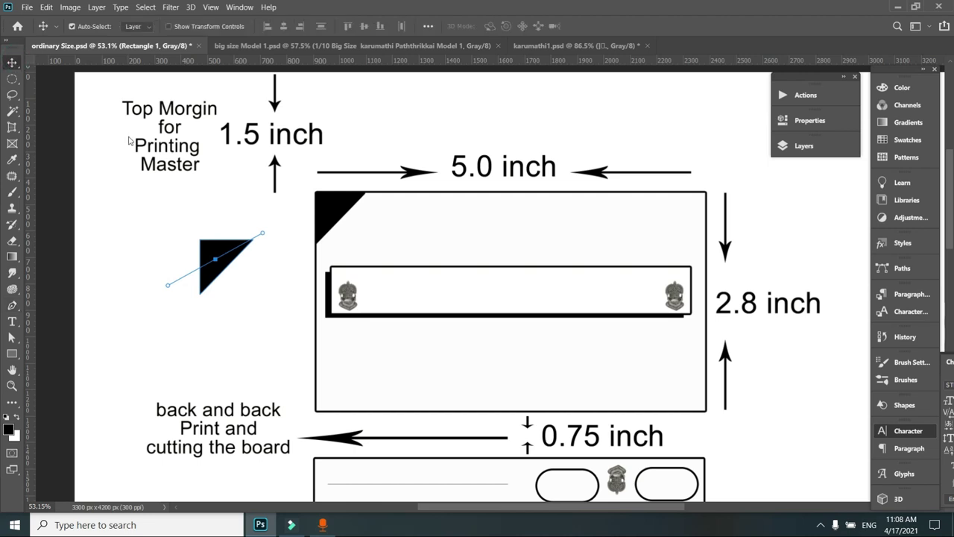
{"action": "key", "text": "ctrl+z"}
{"action": "mouse_move", "coordinate": [227, 264]}
{"action": "left_mouse_down"}
{"action": "mouse_move", "coordinate": [375, 222]}
{"action": "mouse_move", "coordinate": [241, 240]}
{"action": "mouse_move", "coordinate": [194, 274]}
{"action": "left_mouse_up"}
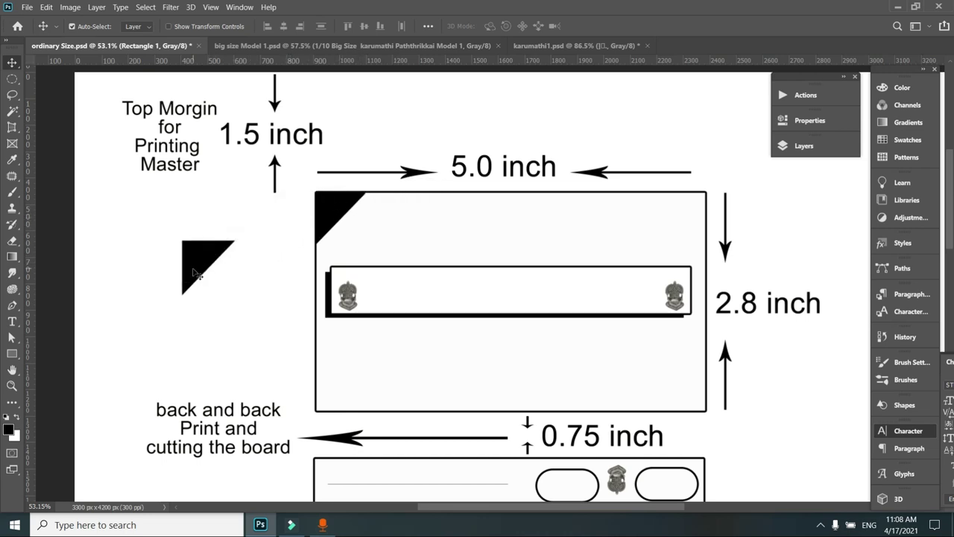
{"action": "key", "text": "Delete"}
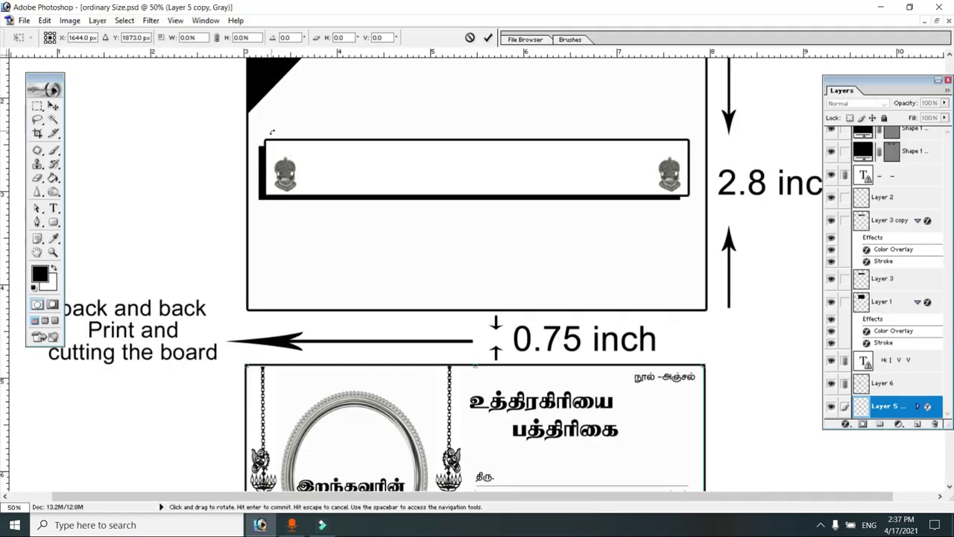
Step: Apply the pending transformation and rearrange the Layers panel
{"action": "left_click", "coordinate": [53, 107]}
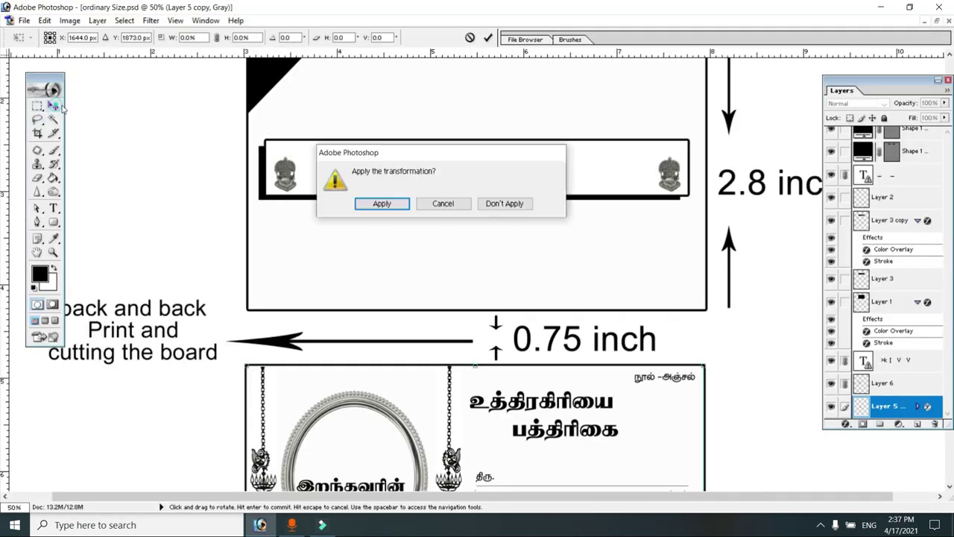
{"action": "left_click", "coordinate": [391, 206]}
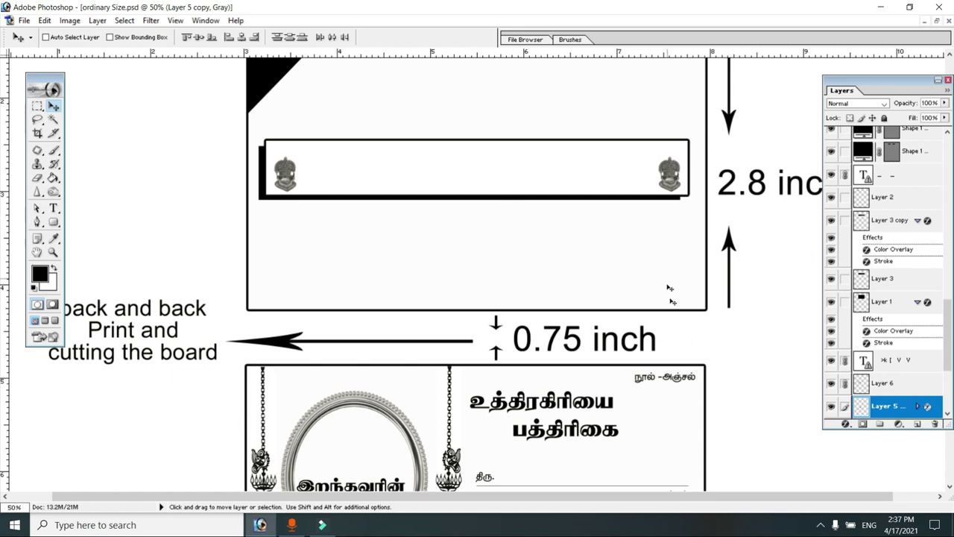
{"action": "left_click_drag", "start_coordinate": [948, 335], "coordinate": [948, 358]}
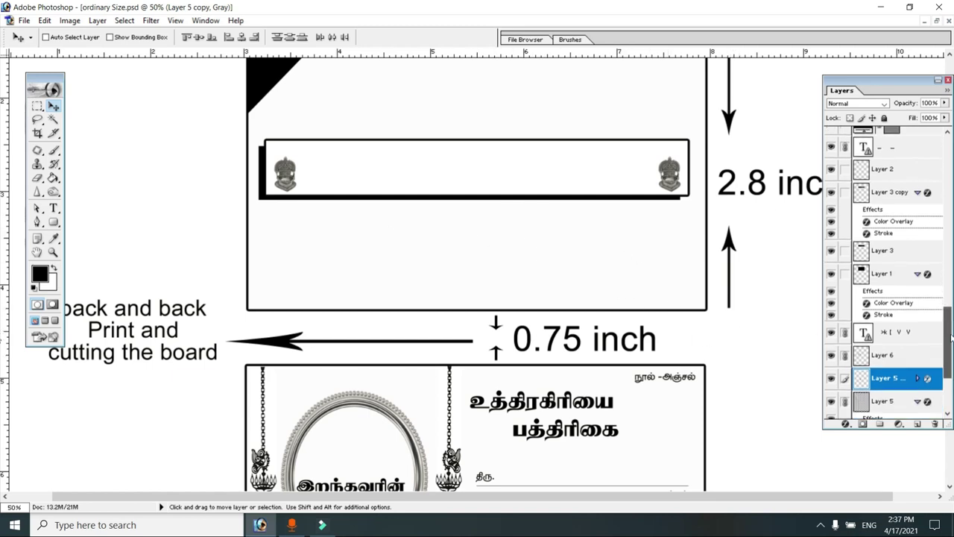
{"action": "left_click_drag", "start_coordinate": [911, 89], "coordinate": [883, 84]}
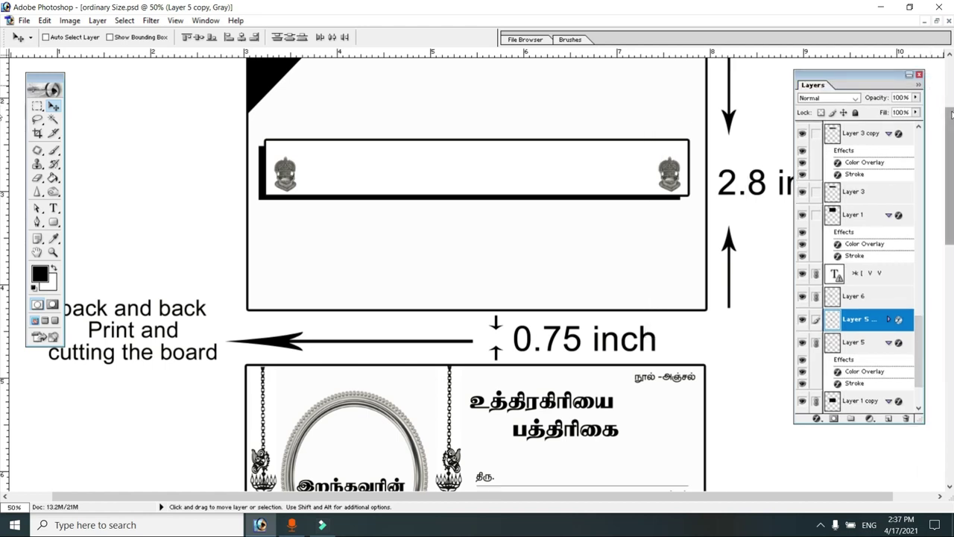
{"action": "left_click_drag", "start_coordinate": [948, 122], "coordinate": [942, 200]}
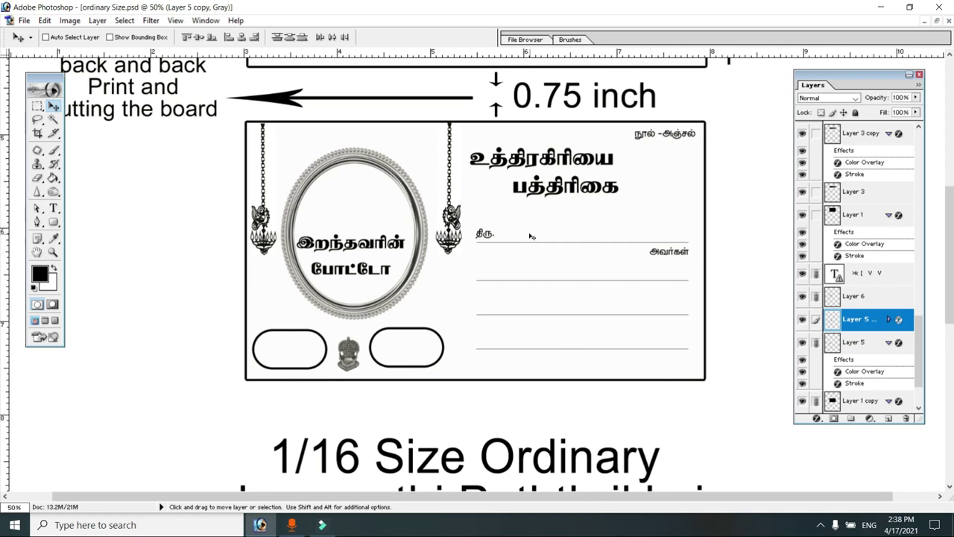
Step: Scroll up and down through the ordinary Size.psd layout to review the cards
{"action": "scroll", "coordinate": [550, 260], "scroll_direction": "down", "scroll_amount": 2}
{"action": "scroll", "coordinate": [550, 263], "scroll_direction": "up", "scroll_amount": 4}
{"action": "scroll", "coordinate": [550, 263], "scroll_direction": "up", "scroll_amount": 3}
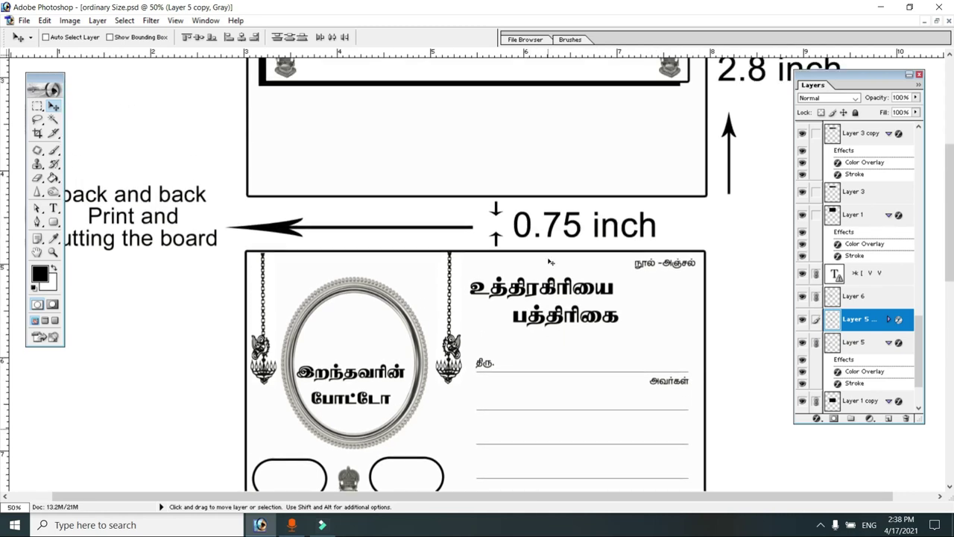
{"action": "scroll", "coordinate": [550, 261], "scroll_direction": "up", "scroll_amount": 3}
{"action": "scroll", "coordinate": [549, 261], "scroll_direction": "up", "scroll_amount": 2}
{"action": "scroll", "coordinate": [550, 261], "scroll_direction": "up", "scroll_amount": 2}
{"action": "scroll", "coordinate": [549, 261], "scroll_direction": "down", "scroll_amount": 1}
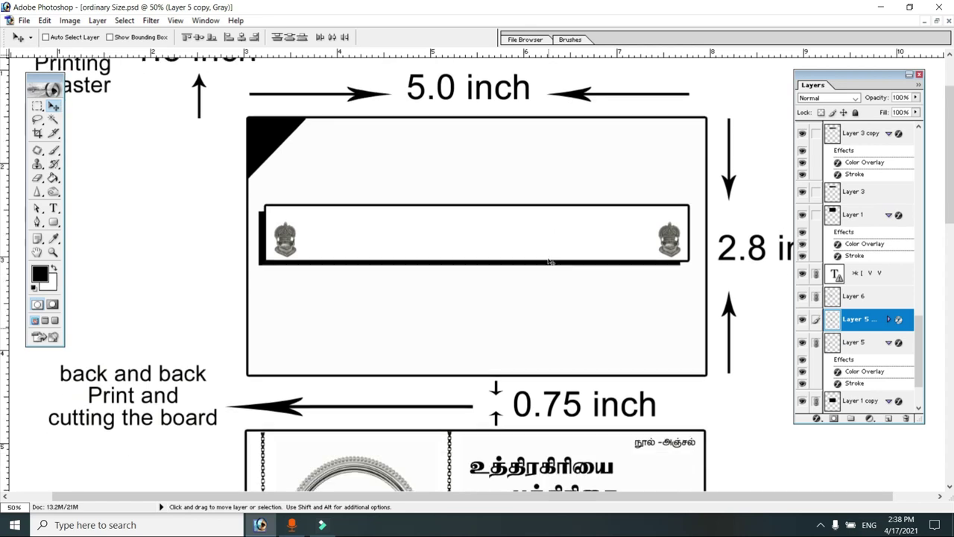
{"action": "scroll", "coordinate": [550, 261], "scroll_direction": "down", "scroll_amount": 1}
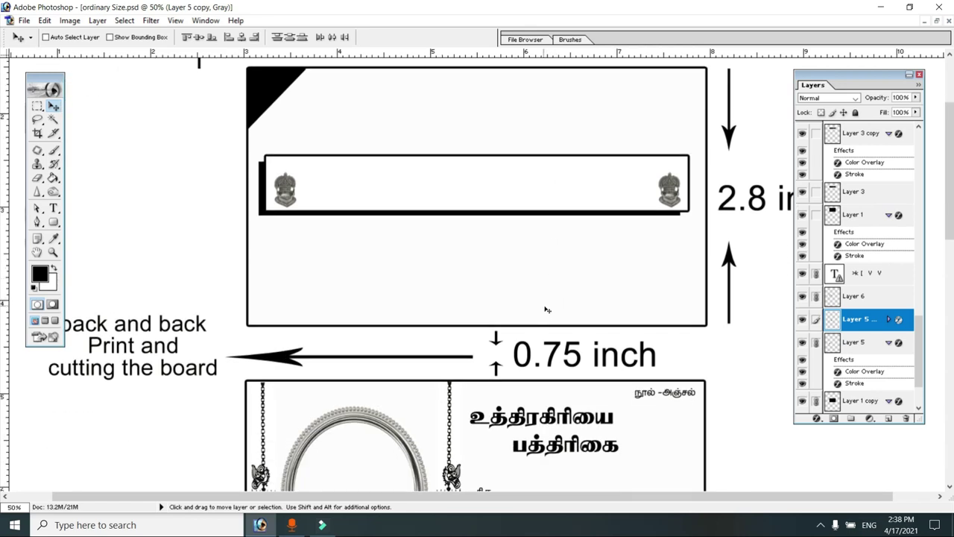
{"action": "scroll", "coordinate": [545, 309], "scroll_direction": "down", "scroll_amount": 1}
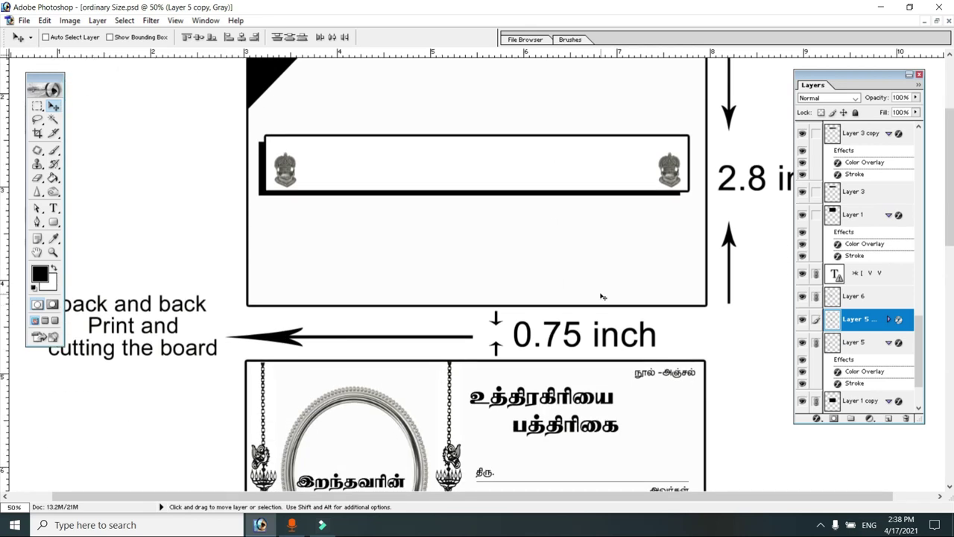
{"action": "scroll", "coordinate": [662, 303], "scroll_direction": "up", "scroll_amount": 2}
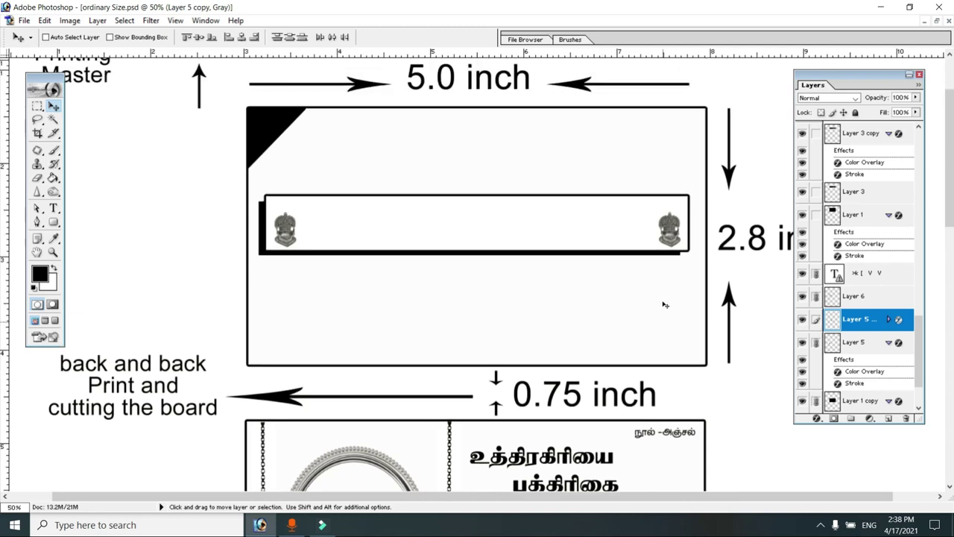
{"action": "scroll", "coordinate": [661, 303], "scroll_direction": "up", "scroll_amount": 1}
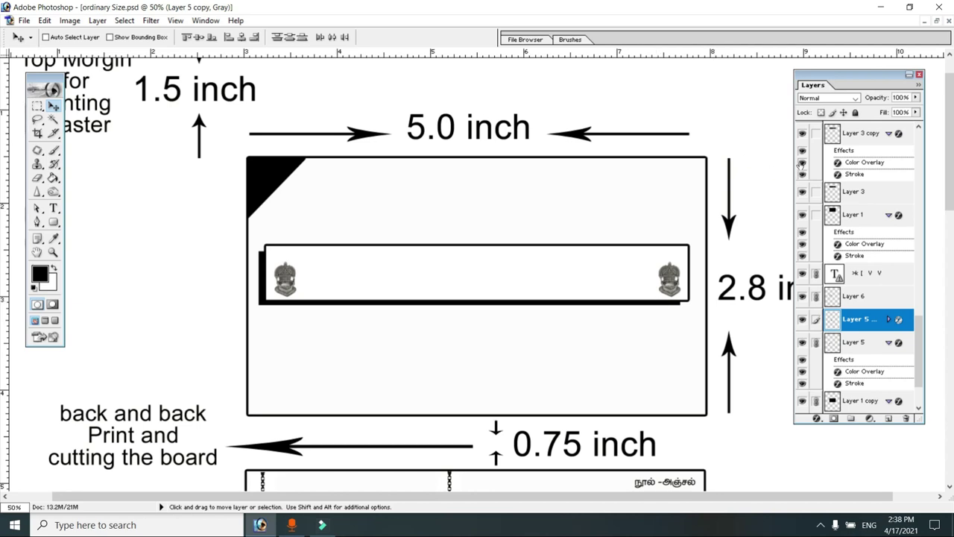
Step: Collapse the Layers panel and restore ordinary Size.psd to a floating window, revealing karumathi1.psd
{"action": "left_click", "coordinate": [911, 76]}
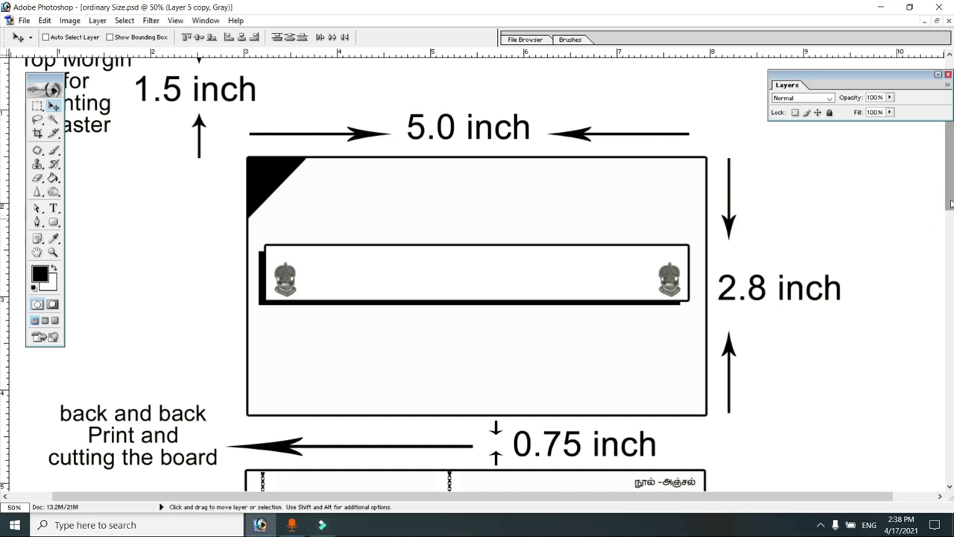
{"action": "left_click_drag", "start_coordinate": [952, 197], "coordinate": [944, 337]}
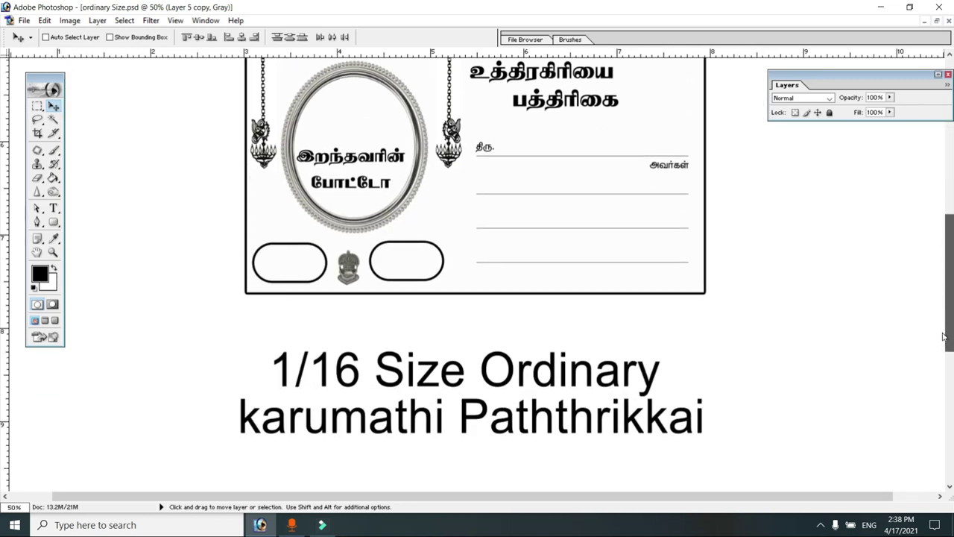
{"action": "left_click_drag", "start_coordinate": [944, 337], "coordinate": [944, 305]}
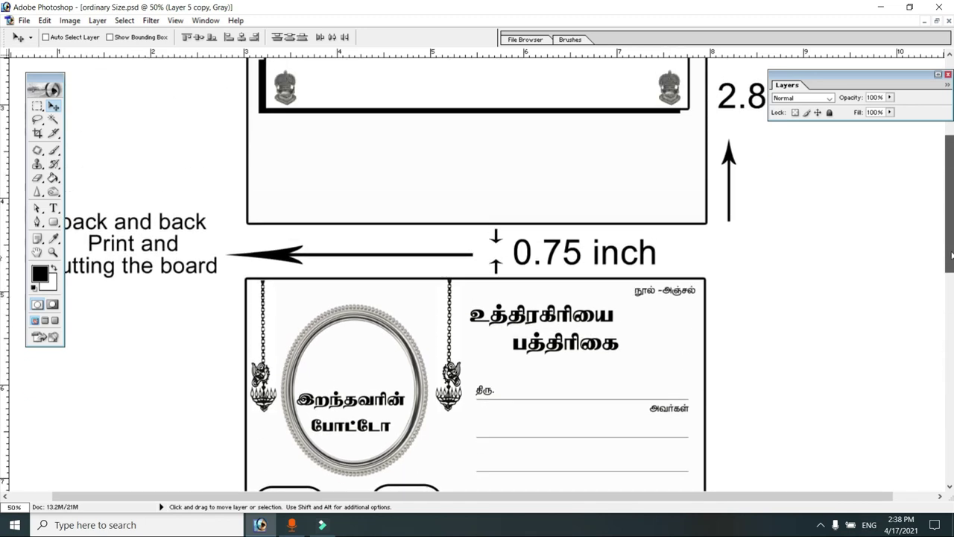
{"action": "left_click_drag", "start_coordinate": [944, 306], "coordinate": [944, 207]}
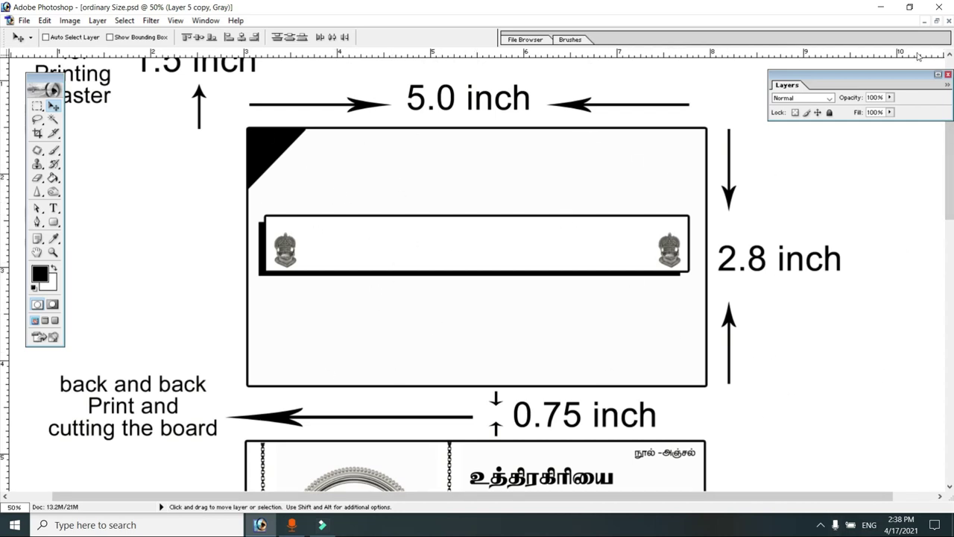
{"action": "left_click", "coordinate": [936, 21]}
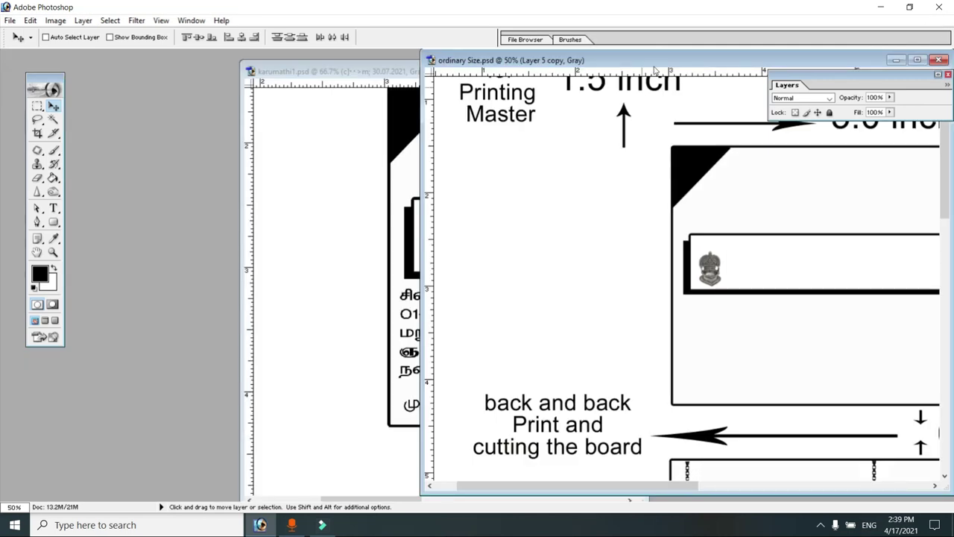
Step: Activate and maximize karumathi1.psd, scrolling to the top of its finished front card
{"action": "left_click", "coordinate": [386, 80]}
{"action": "left_click", "coordinate": [618, 71]}
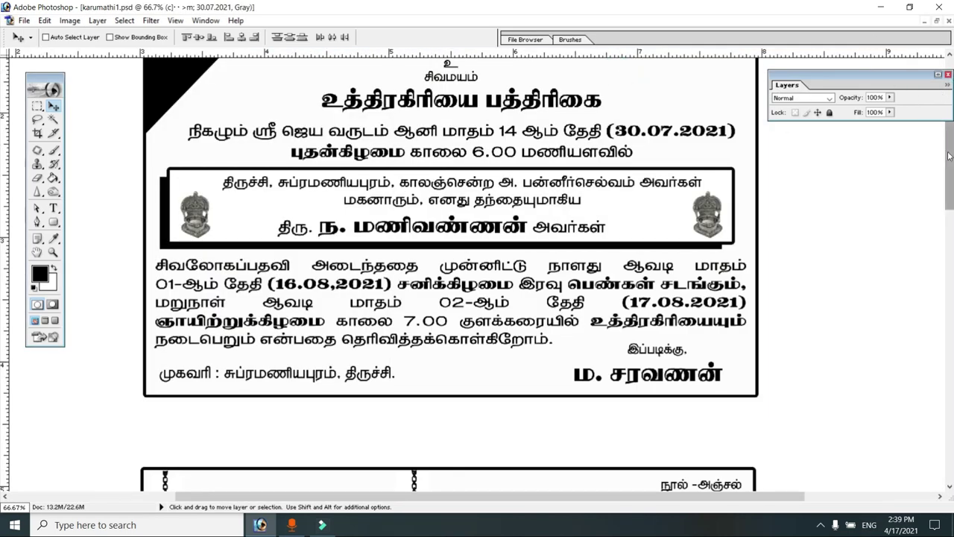
{"action": "scroll", "coordinate": [951, 156], "scroll_direction": "up", "scroll_amount": 1}
{"action": "scroll", "coordinate": [948, 149], "scroll_direction": "up", "scroll_amount": 2}
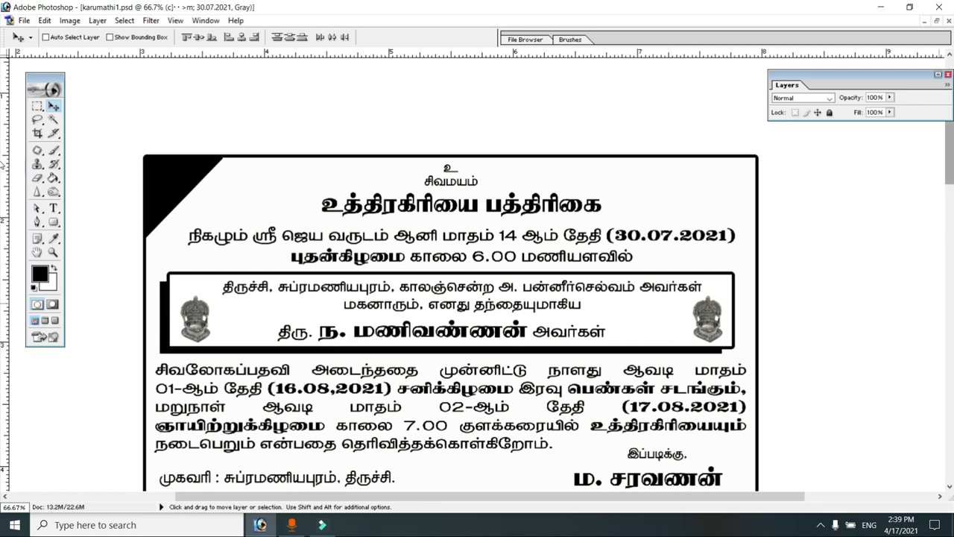
{"action": "left_click_drag", "start_coordinate": [950, 174], "coordinate": [950, 187]}
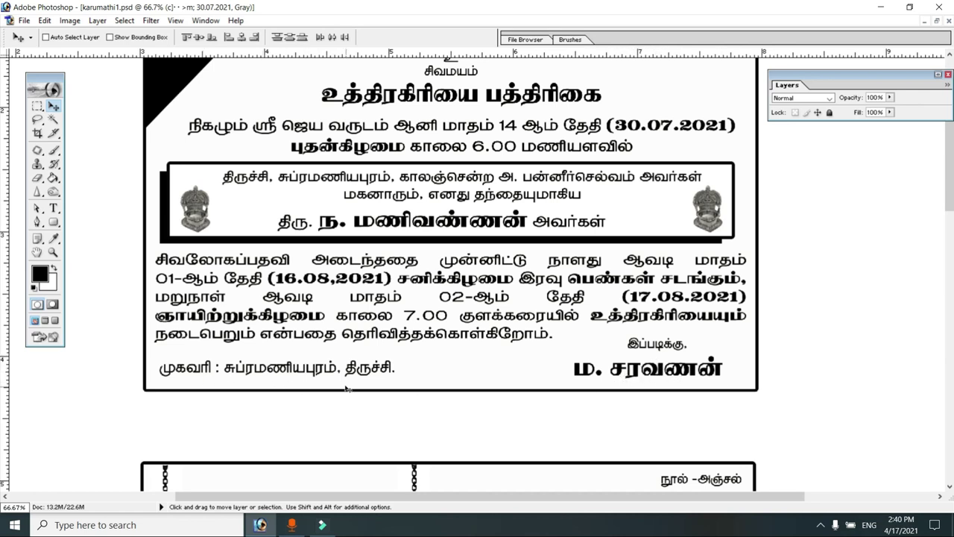
{"action": "scroll", "coordinate": [949, 184], "scroll_direction": "down", "scroll_amount": 1}
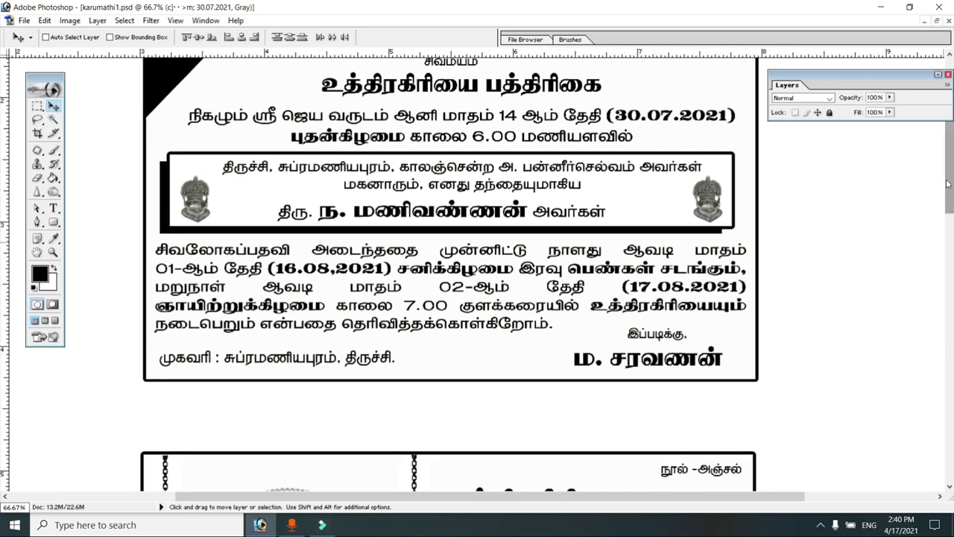
{"action": "scroll", "coordinate": [948, 185], "scroll_direction": "down", "scroll_amount": 5}
{"action": "scroll", "coordinate": [948, 186], "scroll_direction": "down", "scroll_amount": 2}
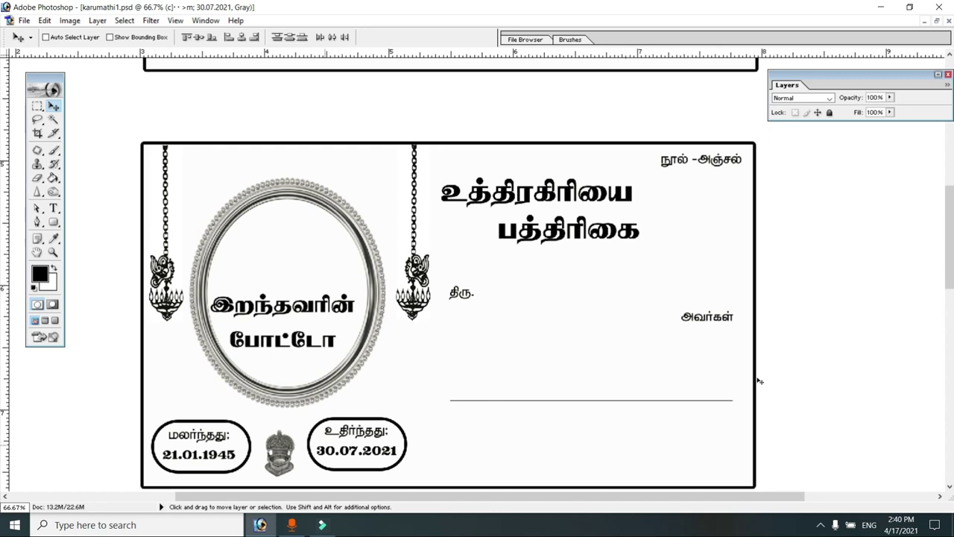
{"action": "scroll", "coordinate": [601, 367], "scroll_direction": "up", "scroll_amount": 1}
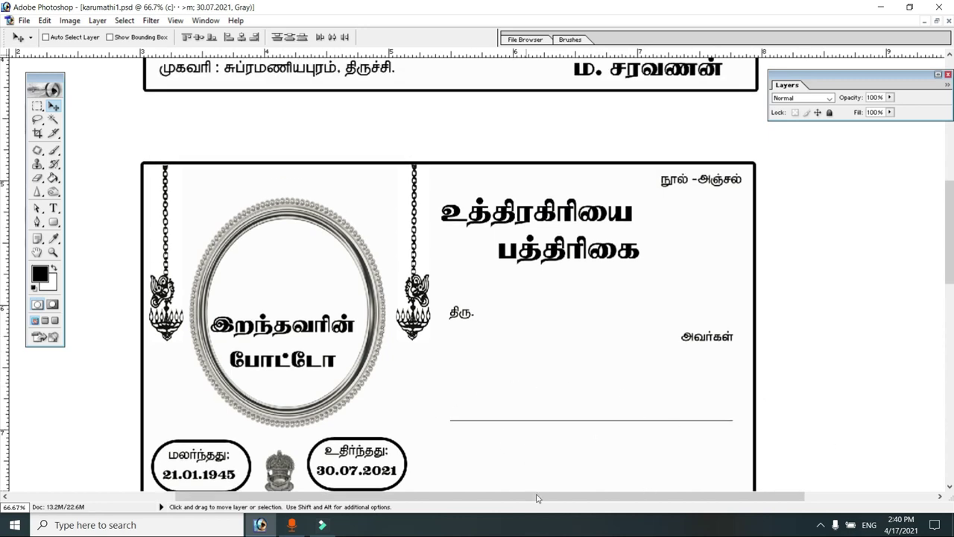
{"action": "scroll", "coordinate": [553, 411], "scroll_direction": "down", "scroll_amount": 1}
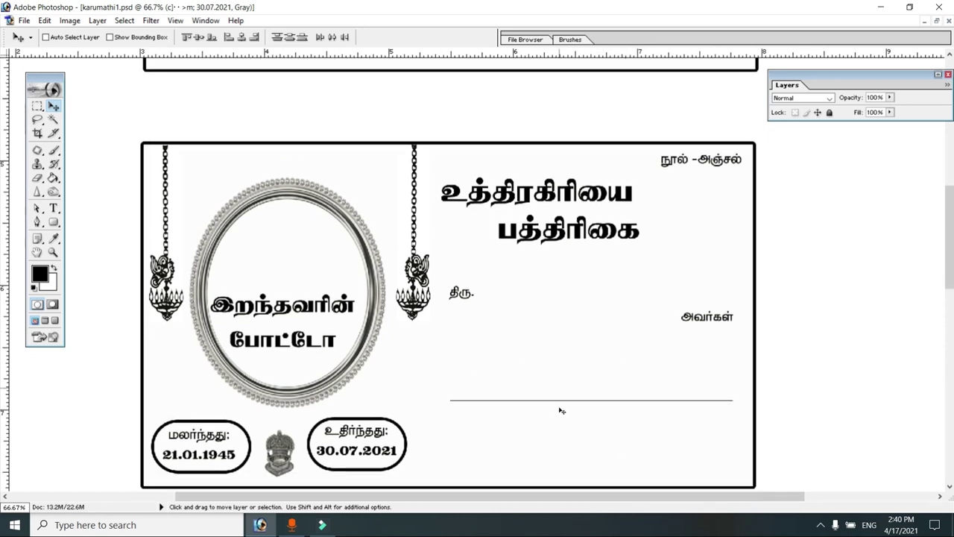
{"action": "scroll", "coordinate": [555, 403], "scroll_direction": "down", "scroll_amount": 1}
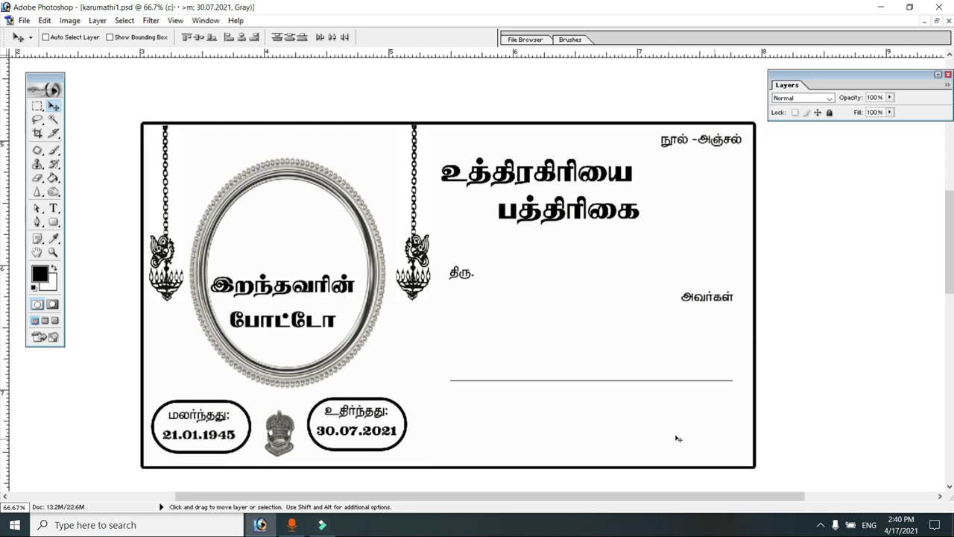
{"action": "scroll", "coordinate": [712, 367], "scroll_direction": "up", "scroll_amount": 1}
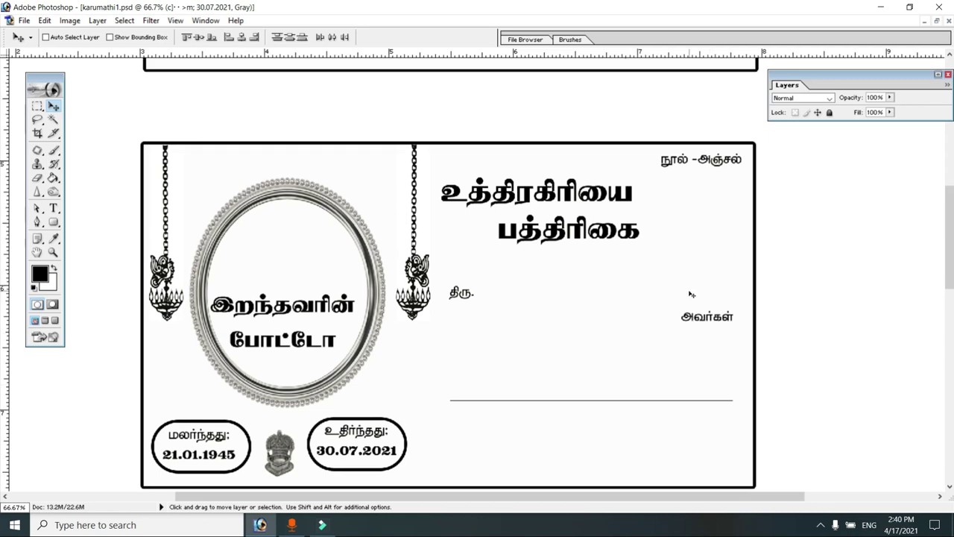
{"action": "scroll", "coordinate": [686, 291], "scroll_direction": "up", "scroll_amount": 1}
{"action": "scroll", "coordinate": [674, 288], "scroll_direction": "up", "scroll_amount": 2}
{"action": "scroll", "coordinate": [673, 287], "scroll_direction": "up", "scroll_amount": 1}
{"action": "scroll", "coordinate": [673, 286], "scroll_direction": "up", "scroll_amount": 5}
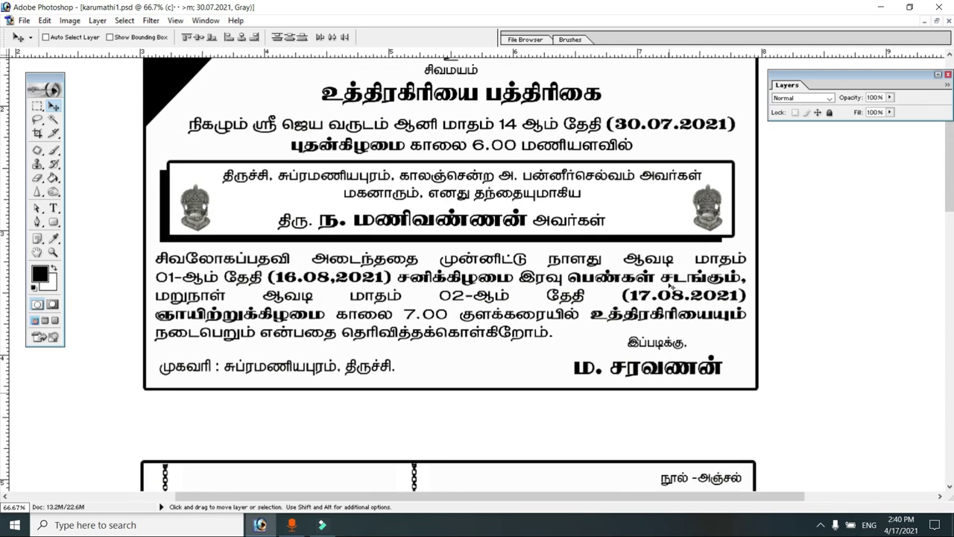
{"action": "scroll", "coordinate": [670, 290], "scroll_direction": "down", "scroll_amount": 2}
{"action": "scroll", "coordinate": [671, 297], "scroll_direction": "down", "scroll_amount": 3}
{"action": "scroll", "coordinate": [670, 302], "scroll_direction": "down", "scroll_amount": 2}
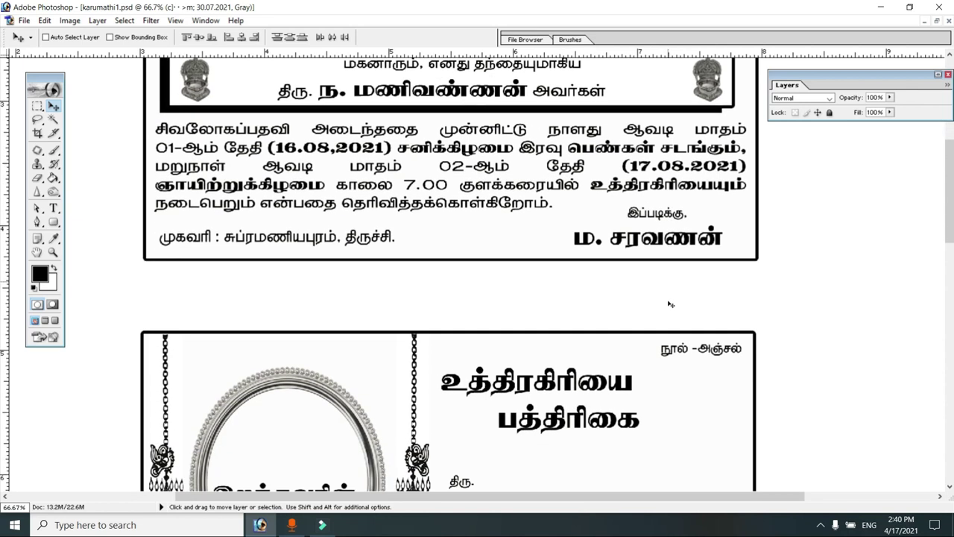
{"action": "scroll", "coordinate": [670, 306], "scroll_direction": "down", "scroll_amount": 3}
{"action": "scroll", "coordinate": [667, 328], "scroll_direction": "down", "scroll_amount": 3}
{"action": "scroll", "coordinate": [664, 340], "scroll_direction": "down", "scroll_amount": 2}
{"action": "scroll", "coordinate": [659, 351], "scroll_direction": "down", "scroll_amount": 2}
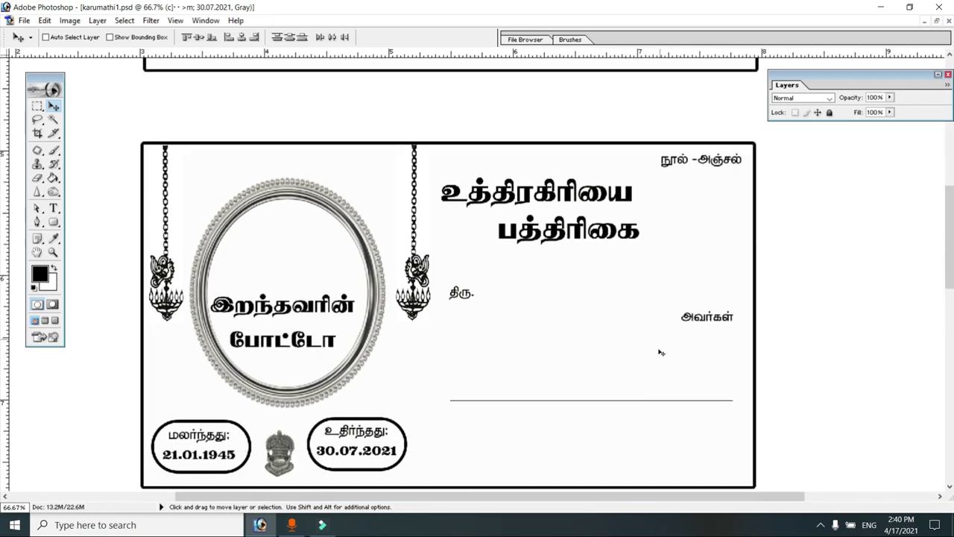
{"action": "scroll", "coordinate": [661, 352], "scroll_direction": "down", "scroll_amount": 1}
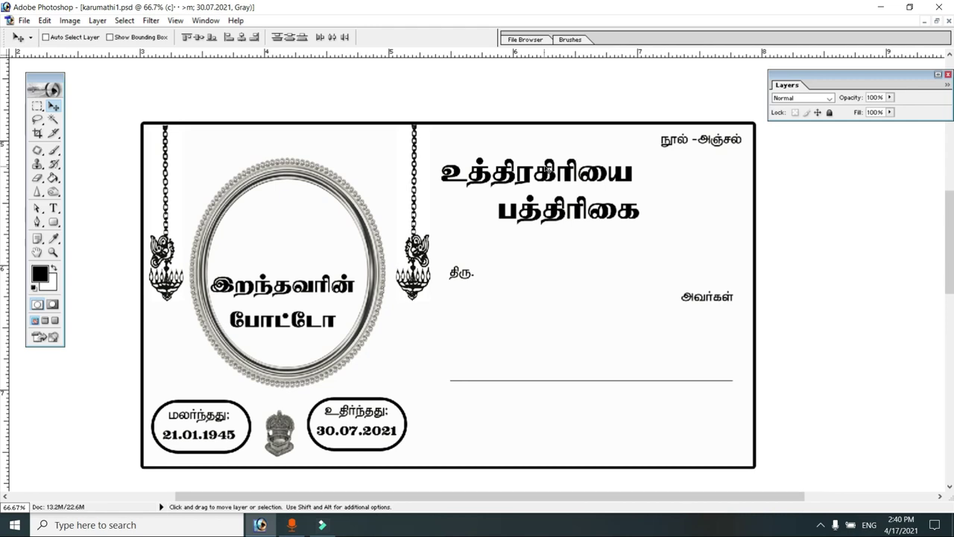
Step: Select Layer 1 copy holding the back card and apply a 180° Free Transform rotation
{"action": "right_click", "coordinate": [693, 196]}
{"action": "left_click", "coordinate": [699, 201]}
{"action": "left_click_drag", "start_coordinate": [699, 201], "coordinate": [695, 201]}
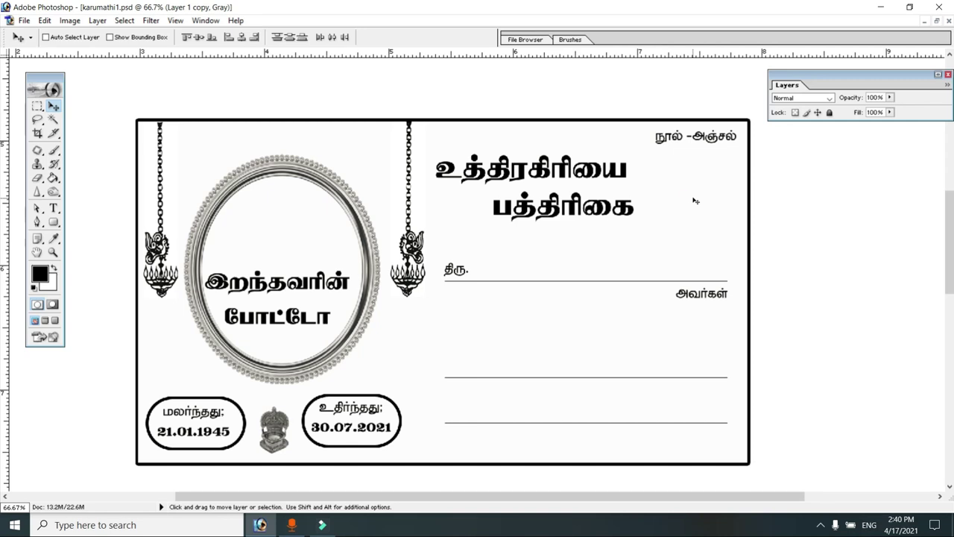
{"action": "left_click", "coordinate": [695, 201]}
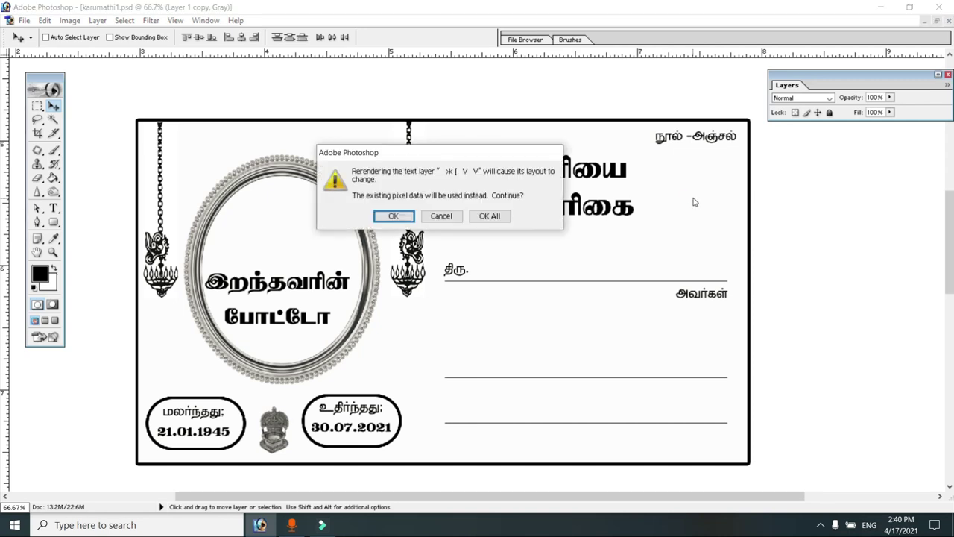
{"action": "left_click", "coordinate": [490, 216]}
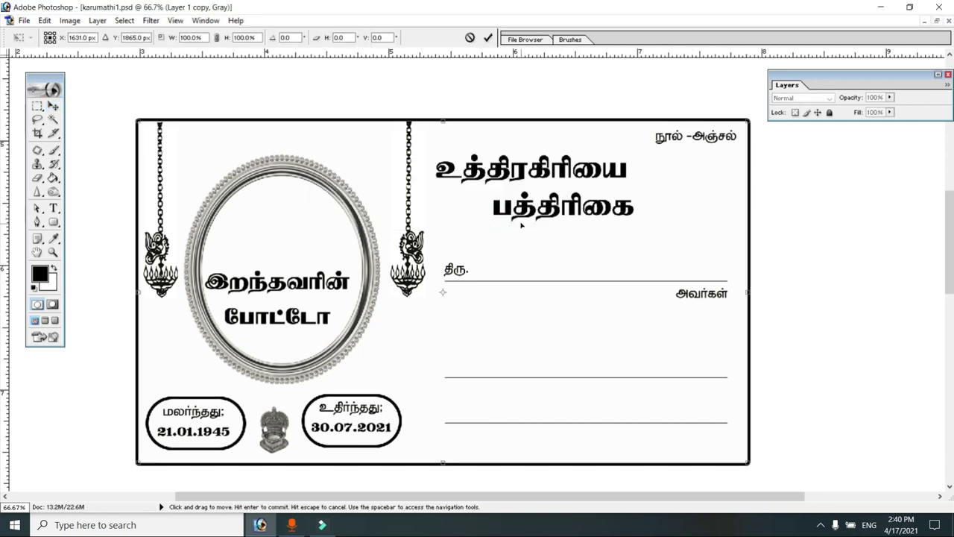
{"action": "right_click", "coordinate": [554, 226]}
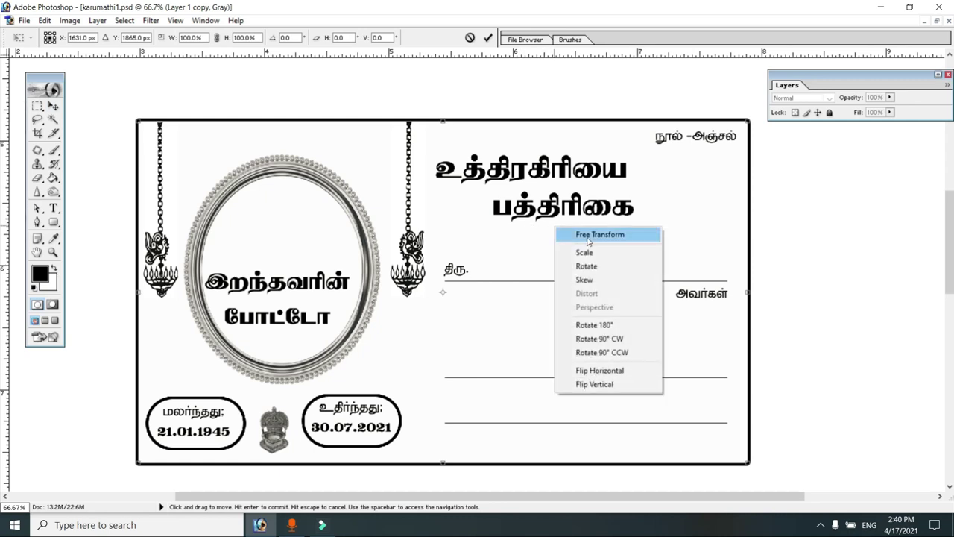
{"action": "left_click", "coordinate": [605, 326]}
{"action": "scroll", "coordinate": [610, 256], "scroll_direction": "up", "scroll_amount": 3}
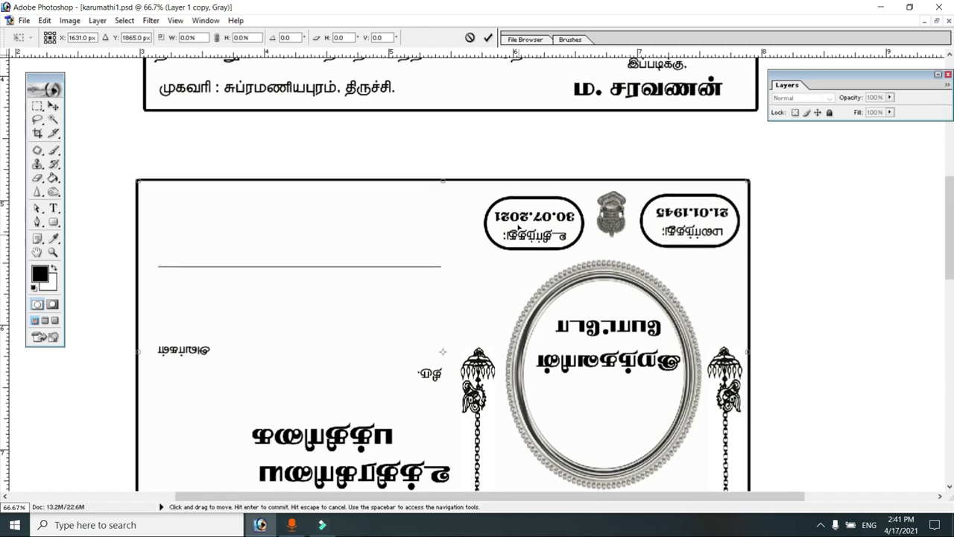
Step: Nudge the rotated back card beneath the front card, keeping its angle at 0.0
{"action": "left_click_drag", "start_coordinate": [481, 273], "coordinate": [486, 275]}
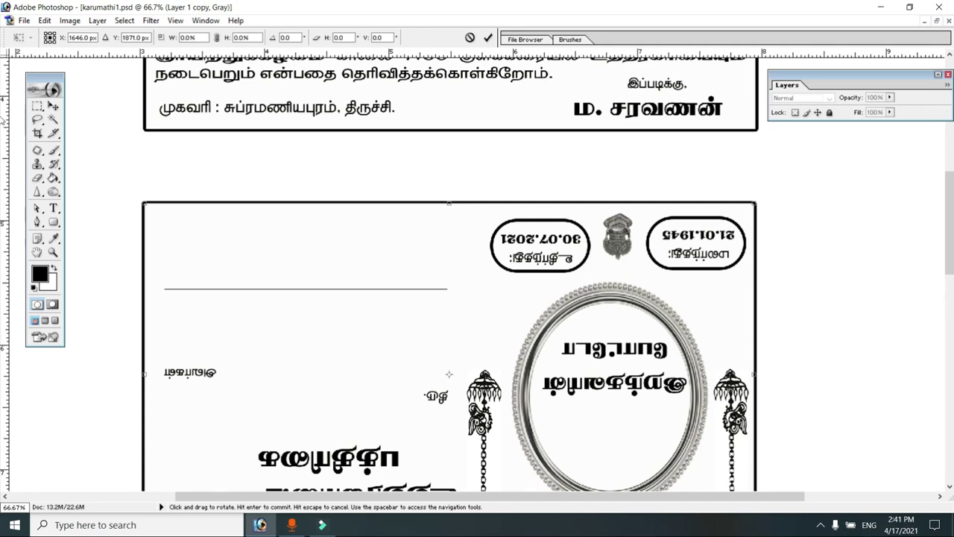
{"action": "mouse_move", "coordinate": [950, 216]}
{"action": "left_mouse_down"}
{"action": "mouse_move", "coordinate": [952, 145]}
{"action": "mouse_move", "coordinate": [952, 194]}
{"action": "mouse_move", "coordinate": [952, 160]}
{"action": "left_mouse_up"}
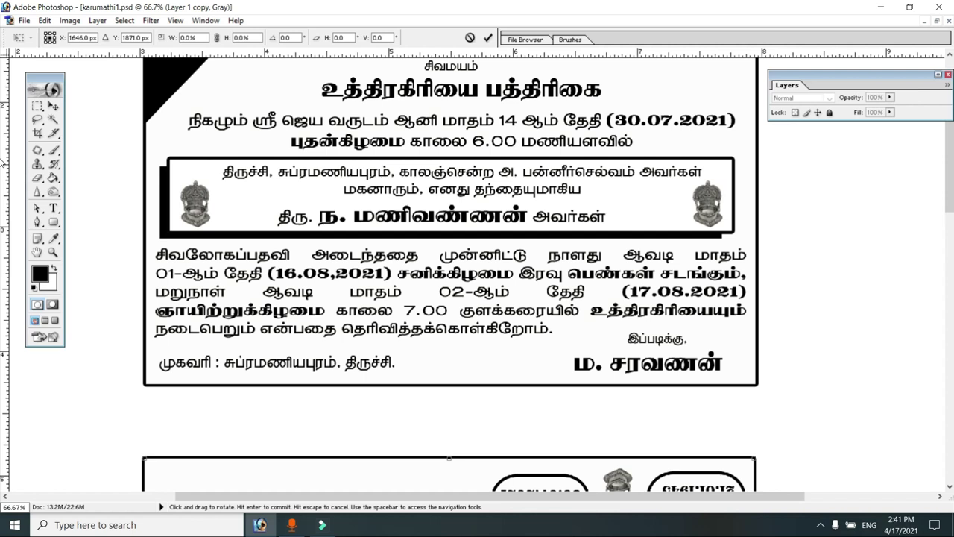
{"action": "mouse_move", "coordinate": [947, 181]}
{"action": "left_mouse_down"}
{"action": "mouse_move", "coordinate": [947, 267]}
{"action": "mouse_move", "coordinate": [947, 206]}
{"action": "left_mouse_up"}
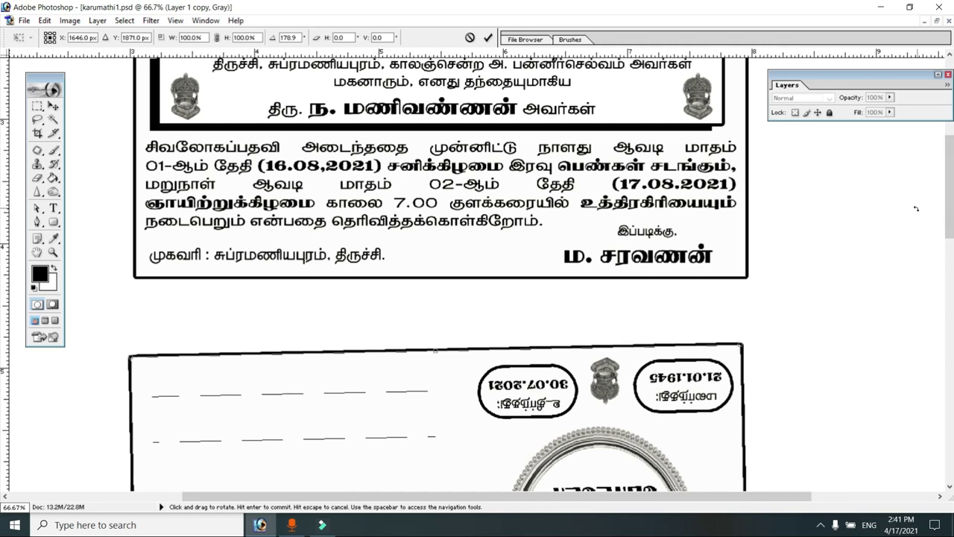
{"action": "left_click_drag", "start_coordinate": [917, 209], "coordinate": [913, 206]}
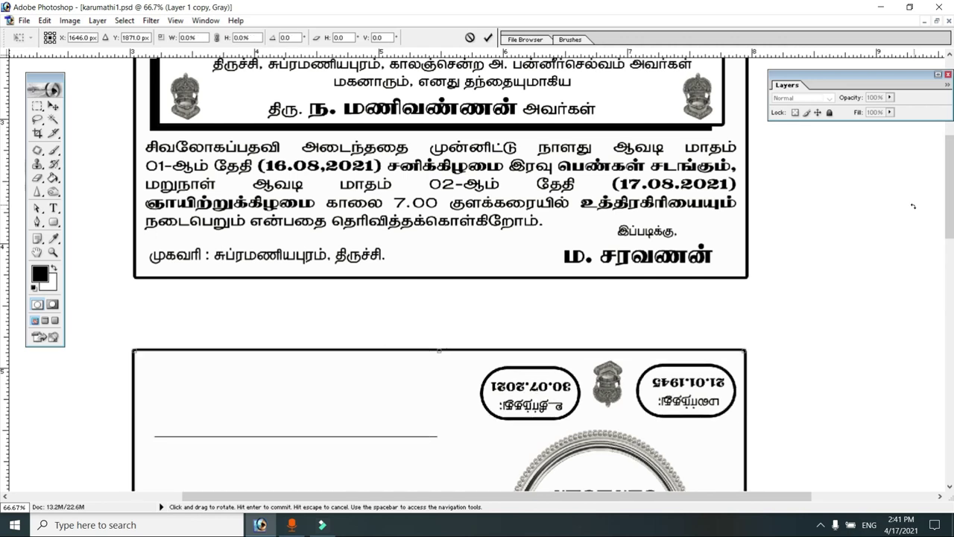